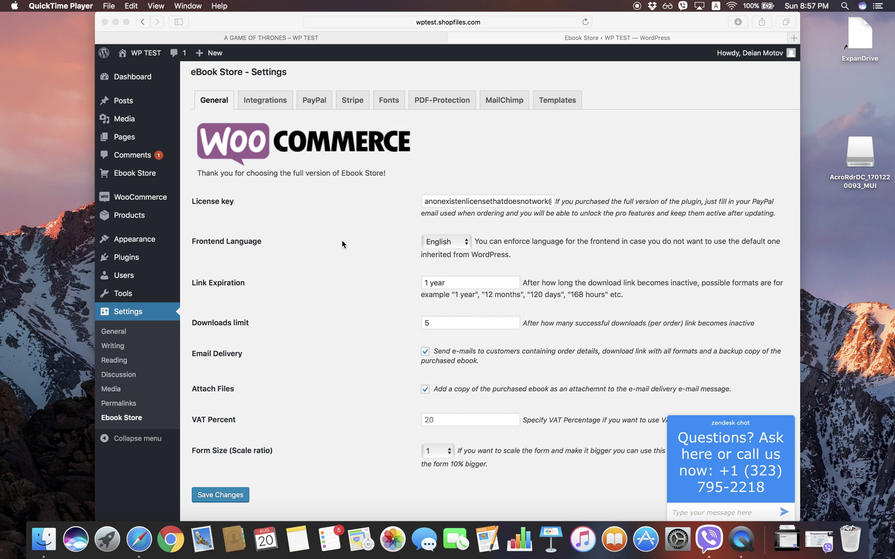
Step: Check the PayPal receiving account and save PayPal settings with US Dollar currency and sandbox mode
click(341, 244)
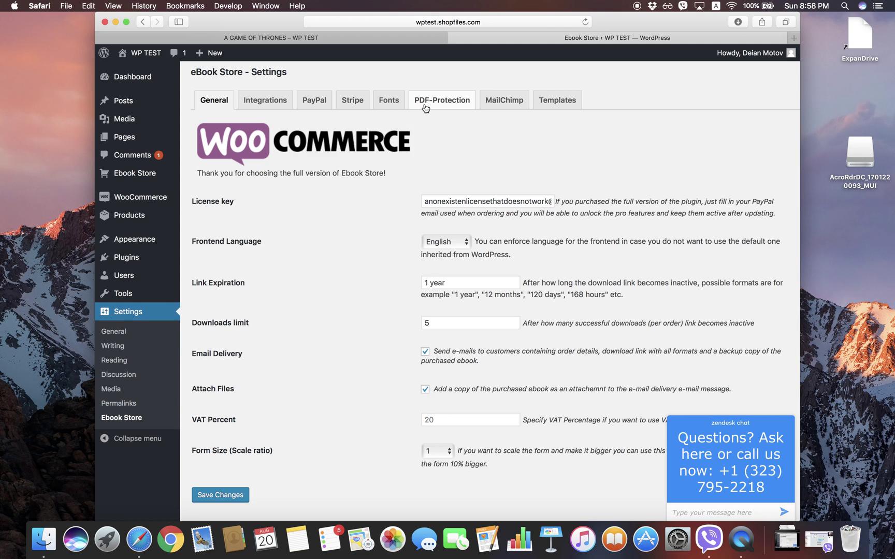
click(321, 105)
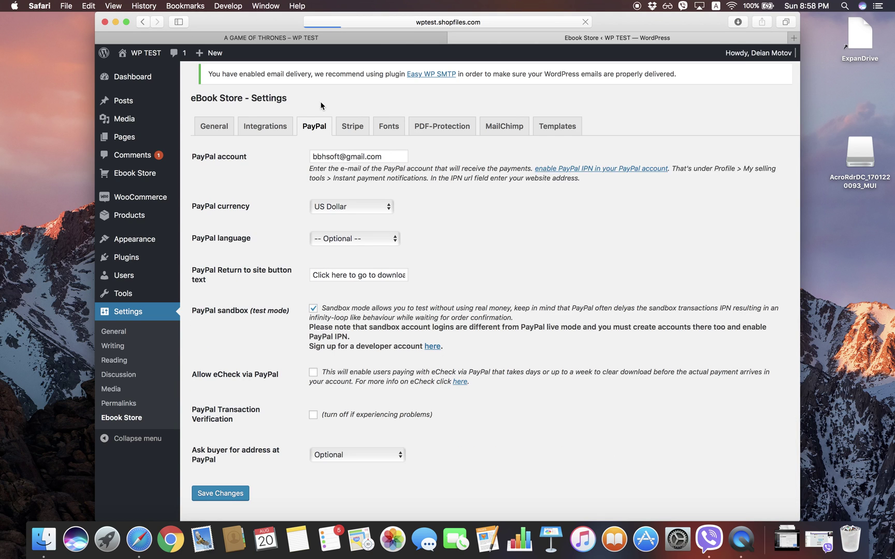
click(337, 157)
triple_click(336, 157)
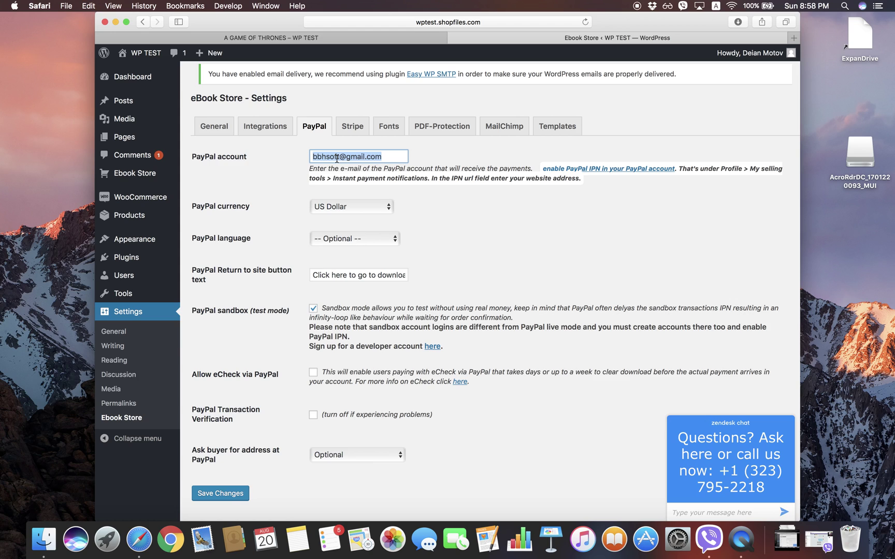
click(395, 155)
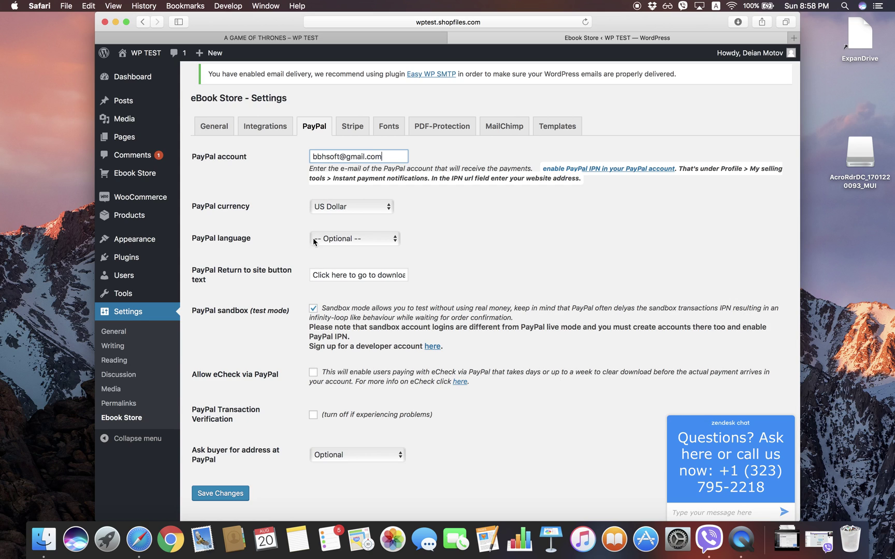
click(231, 495)
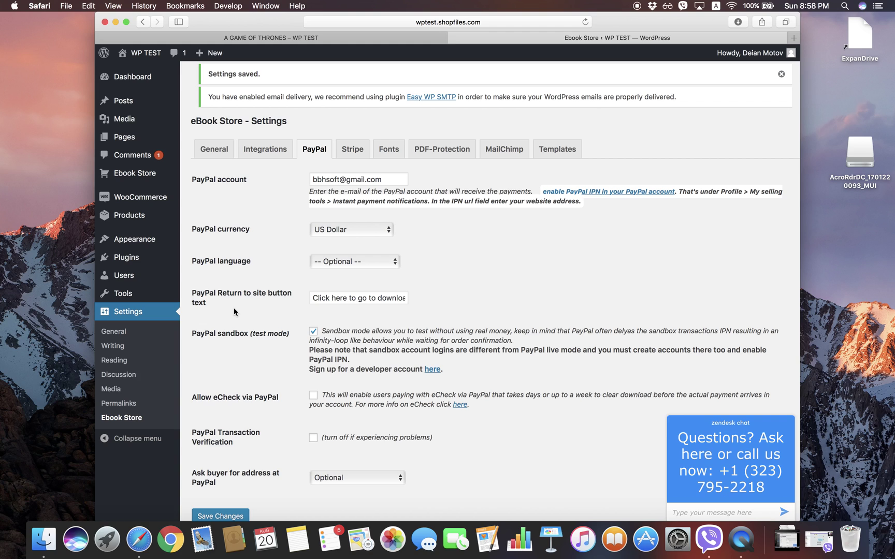
mouse_move(153, 181)
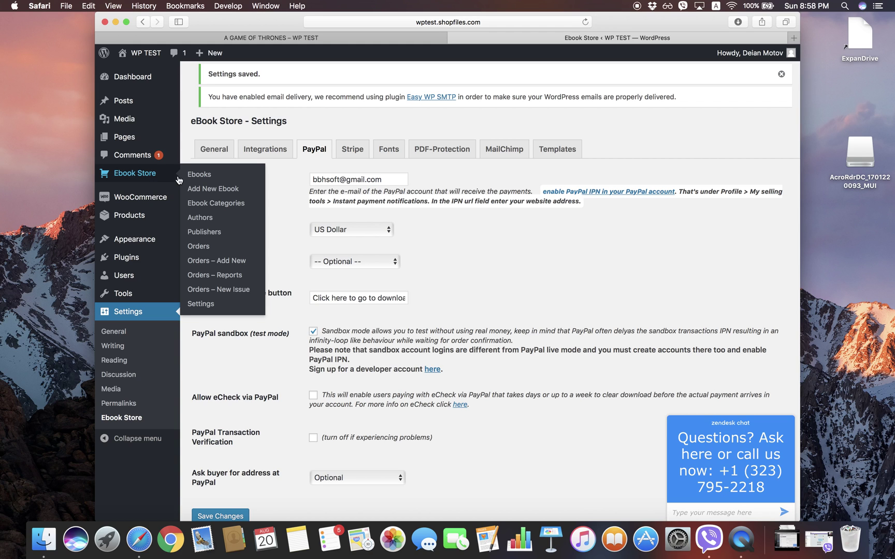
click(197, 176)
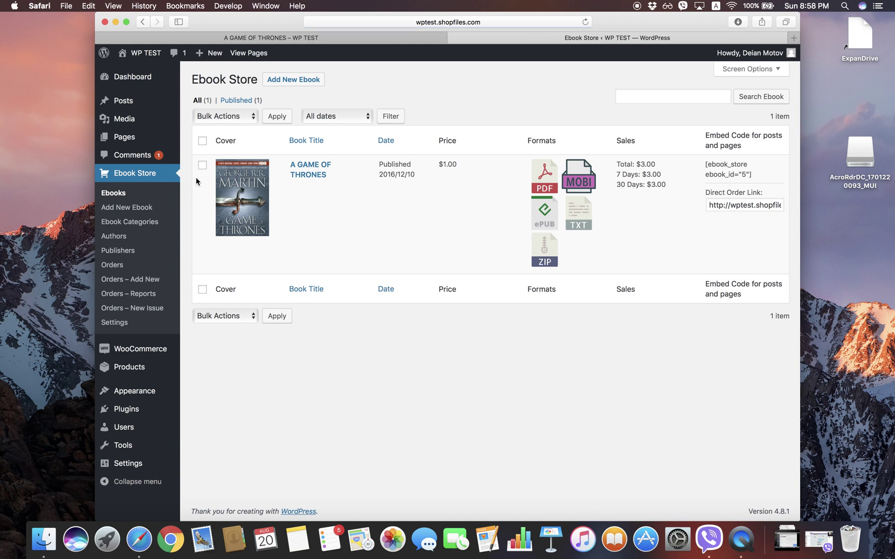
Step: Open A GAME OF THRONES from the Ebook Store ebooks list in the editor
click(306, 168)
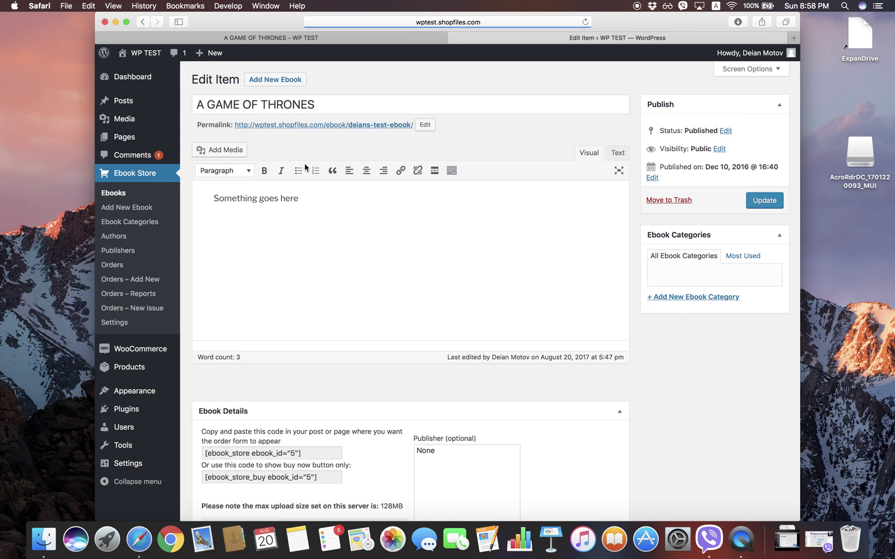
click(278, 102)
Step: Review the A GAME OF THRONES ebook's attached files and options, then update the ebook
click(320, 197)
scroll(326, 322, down, 5)
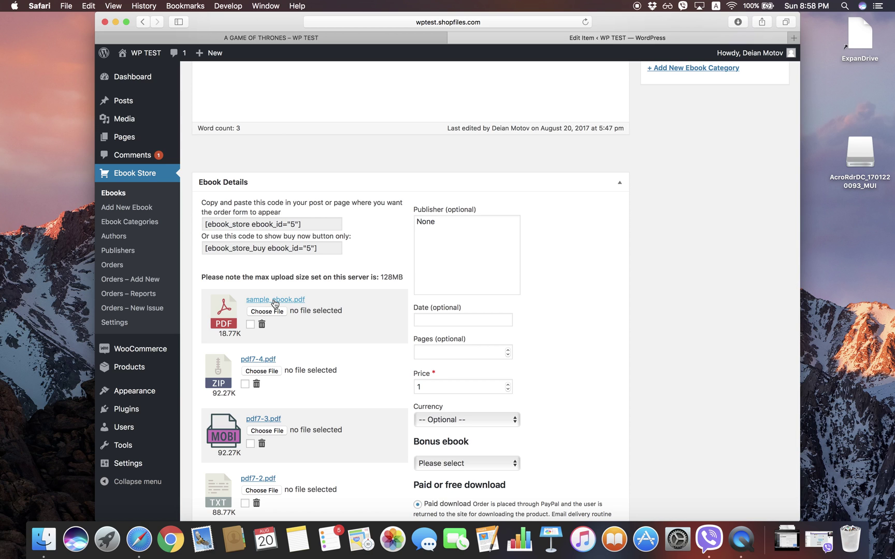
scroll(277, 362, down, 2)
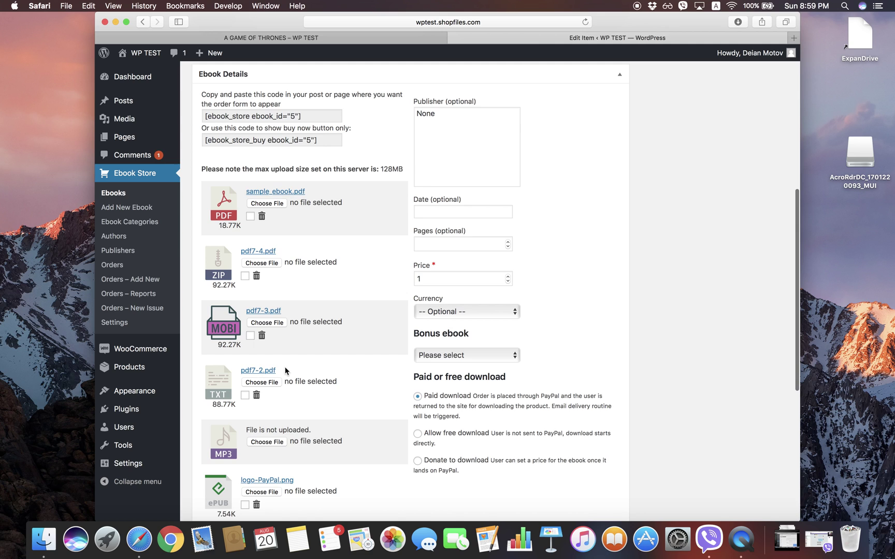
scroll(280, 440, down, 1)
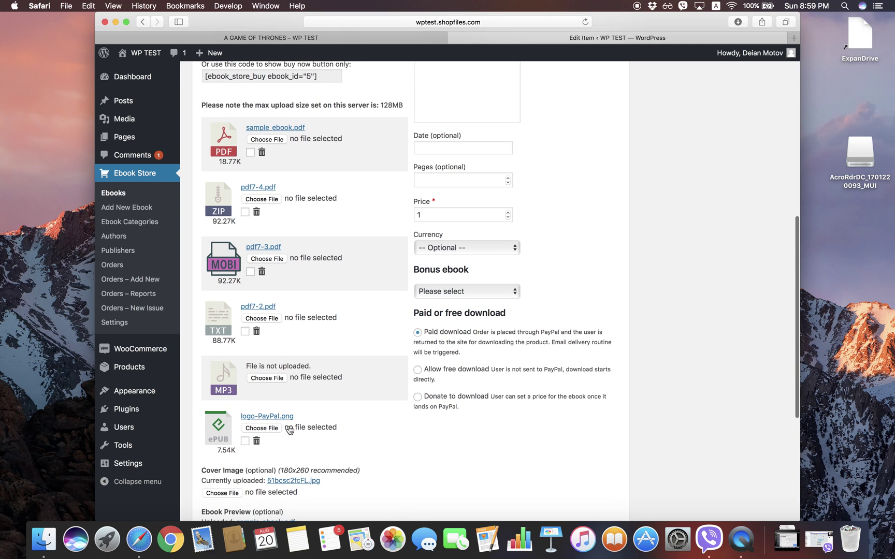
scroll(289, 430, down, 3)
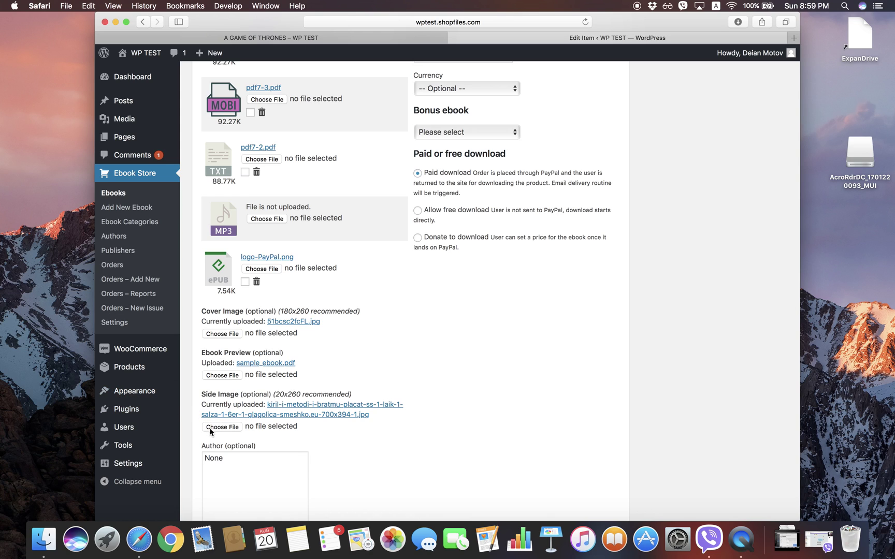
scroll(349, 475, down, 1)
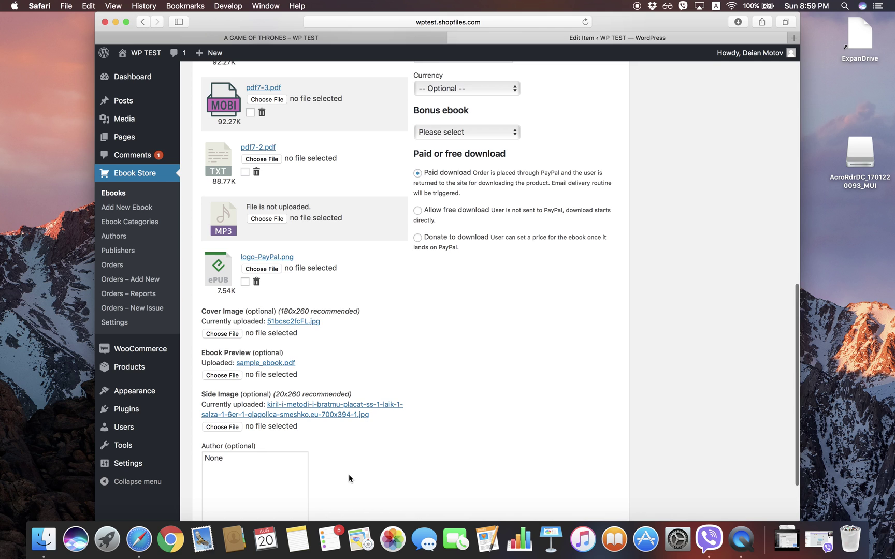
scroll(349, 474, down, 3)
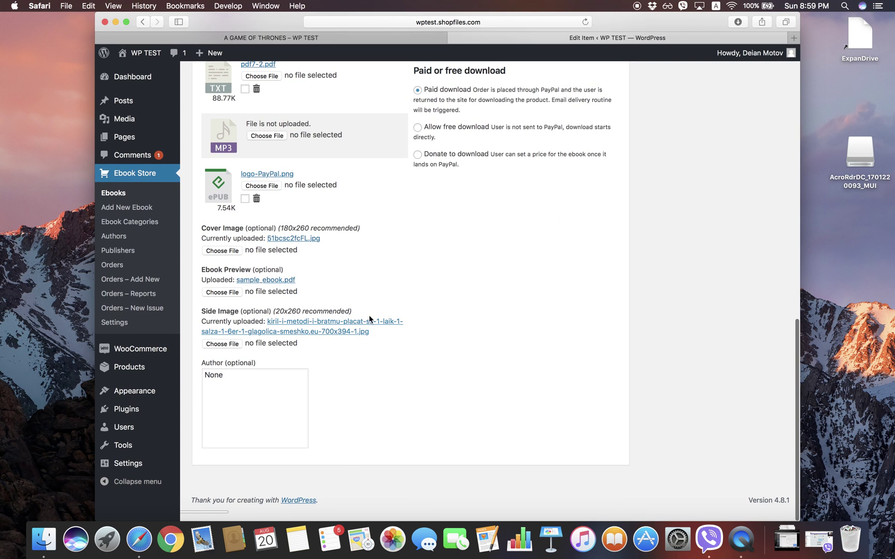
scroll(370, 320, up, 15)
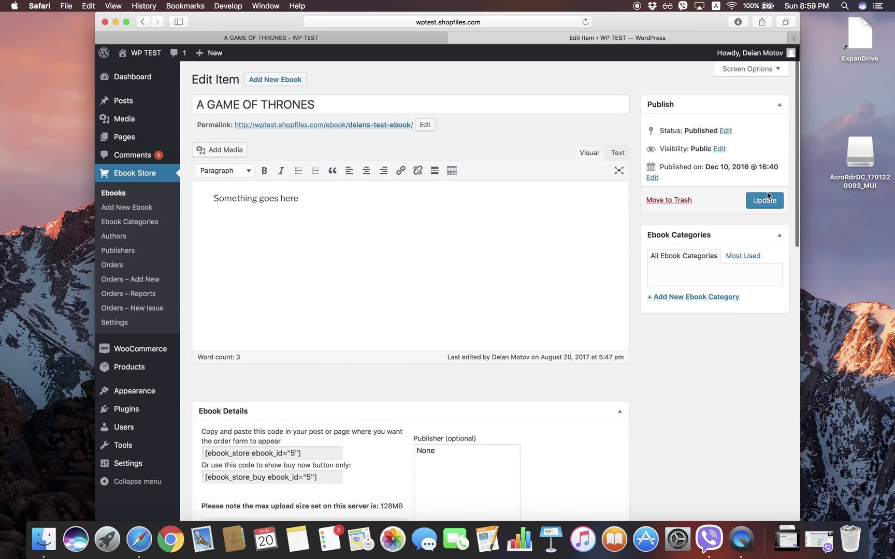
click(768, 202)
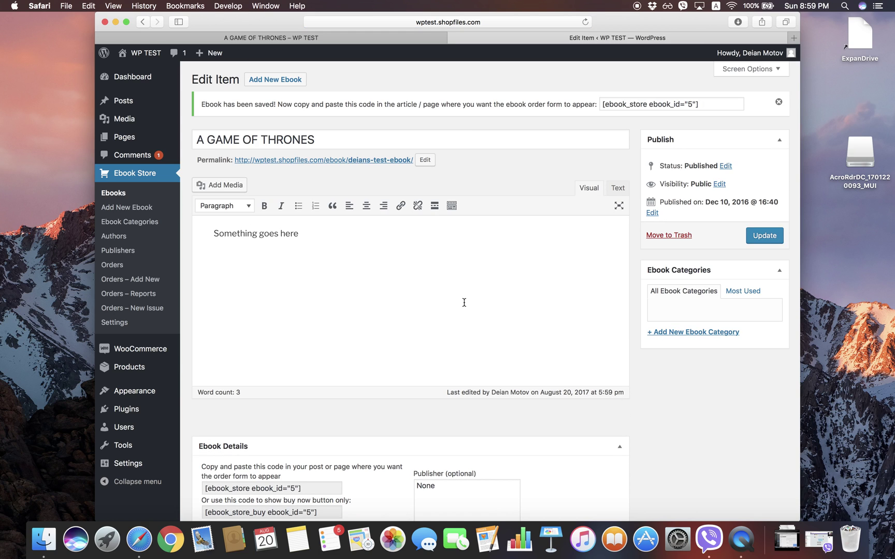
click(333, 161)
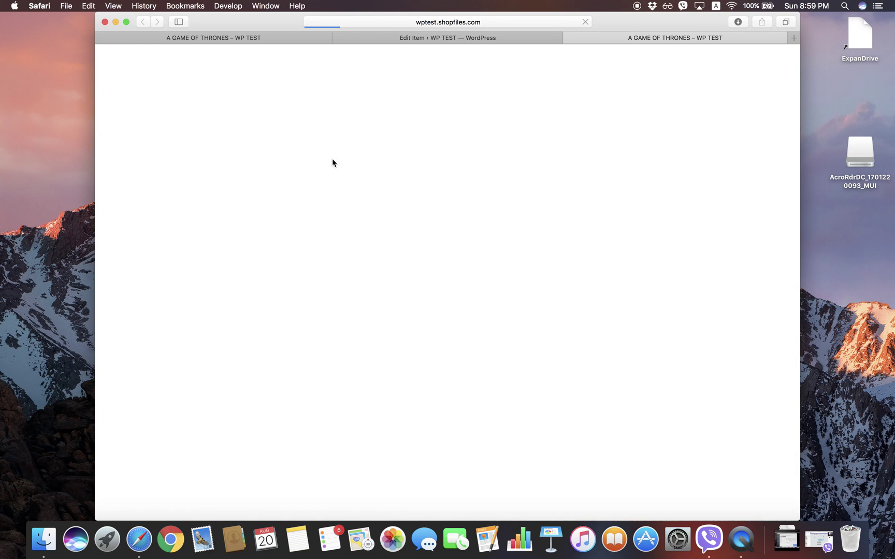
Step: View the ebook's public page with its $1.00 purchase options, then return to the editor
scroll(347, 314, down, 3)
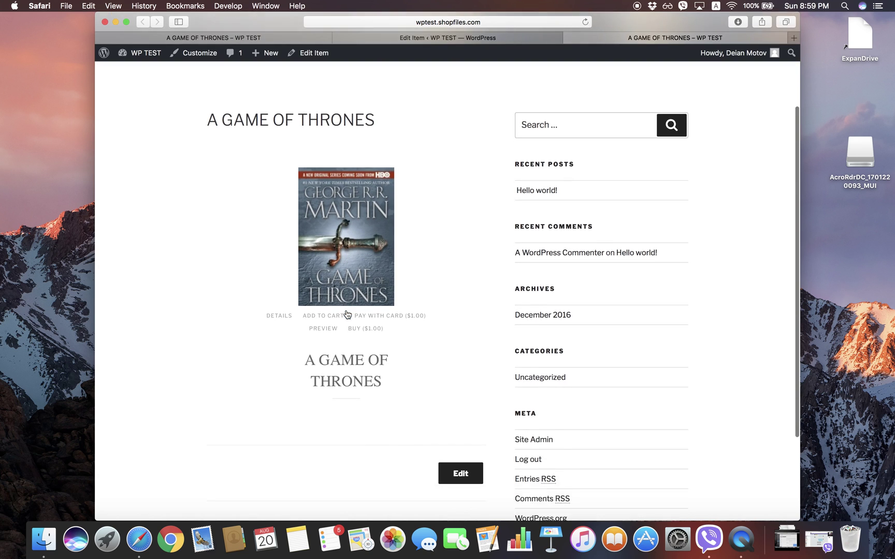
scroll(346, 313, up, 1)
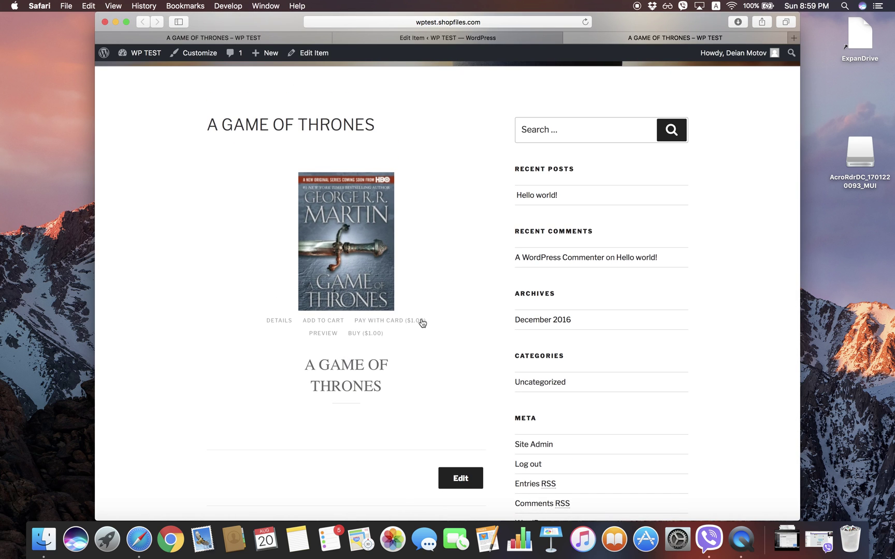
key(ctrl+shift+Tab)
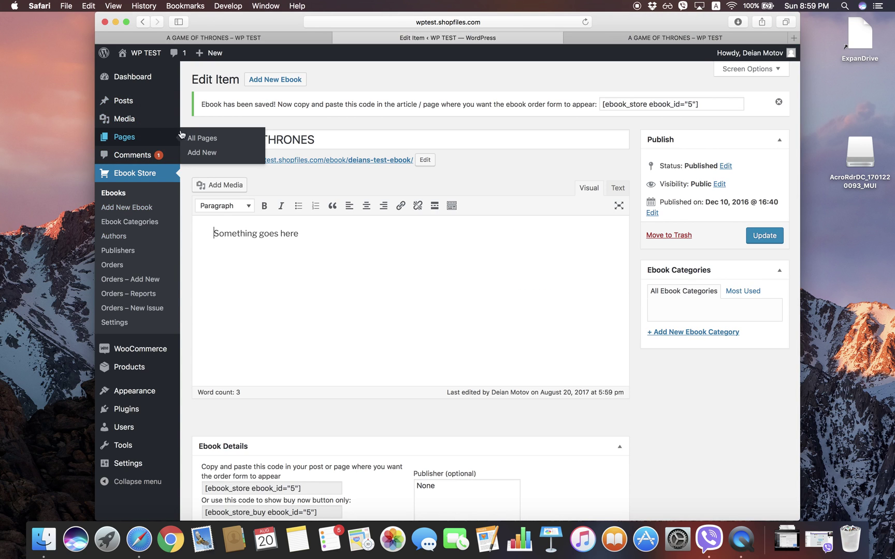
Step: Create a new page titled 'Sample page' with the text 'Here you can buy our ebook'
click(200, 153)
text(S)
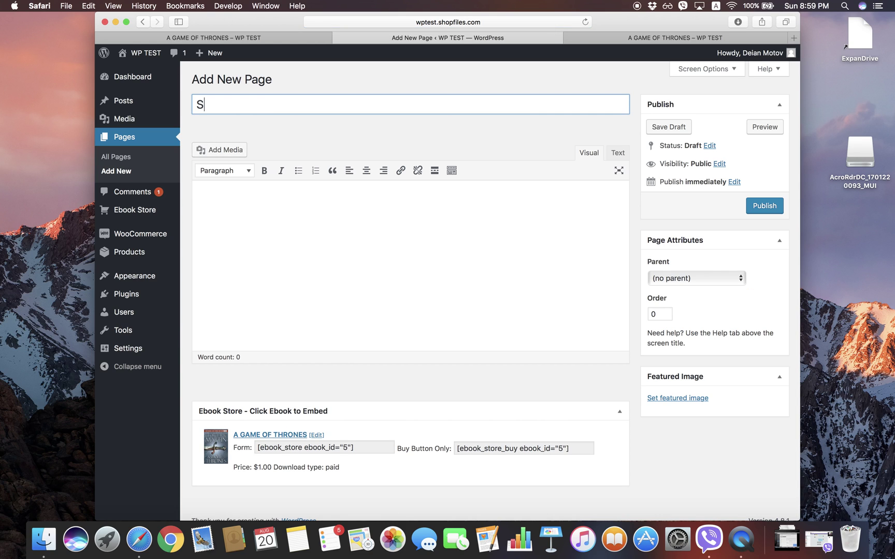
text(ample page)
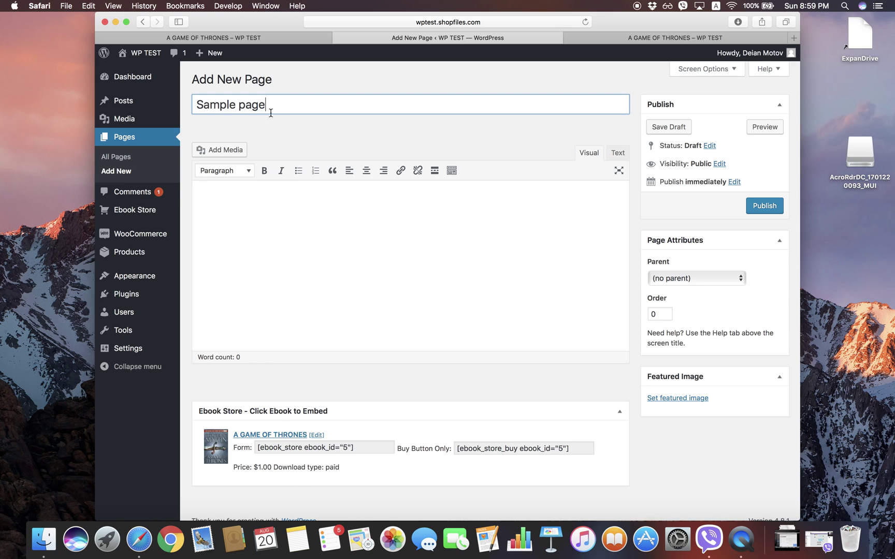
click(282, 218)
text(Here )
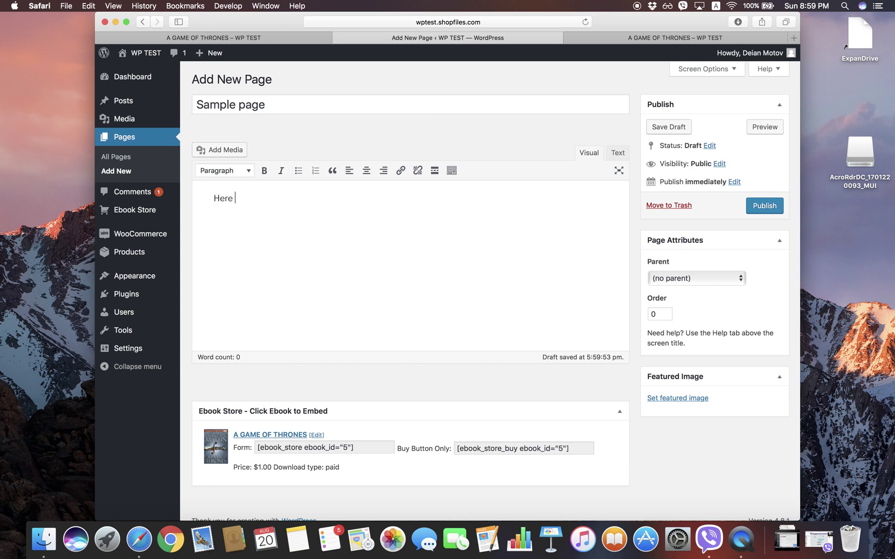
text(you can buy our )
text(eobok)
key(BackSpace)
key(BackSpace)
key(BackSpace)
text(ook)
key(Return)
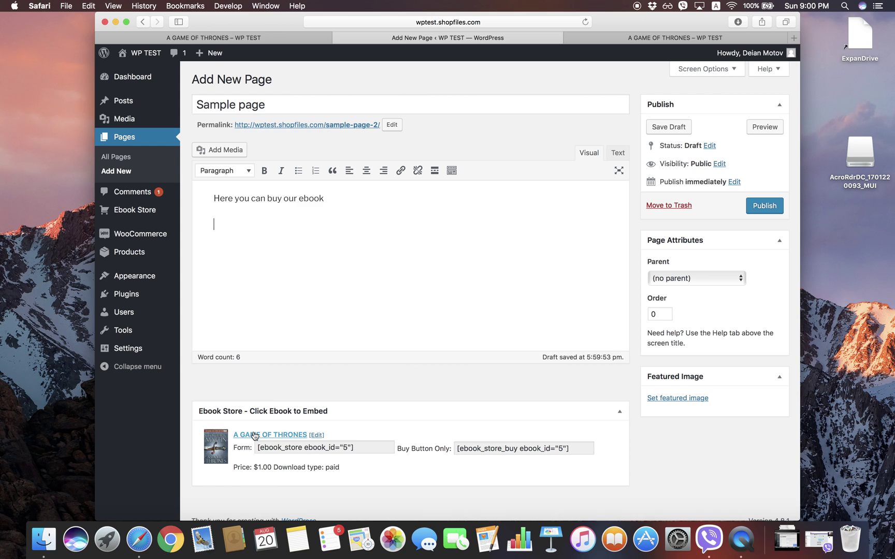
Step: Insert the A GAME OF THRONES order form shortcode and publish the page
click(252, 435)
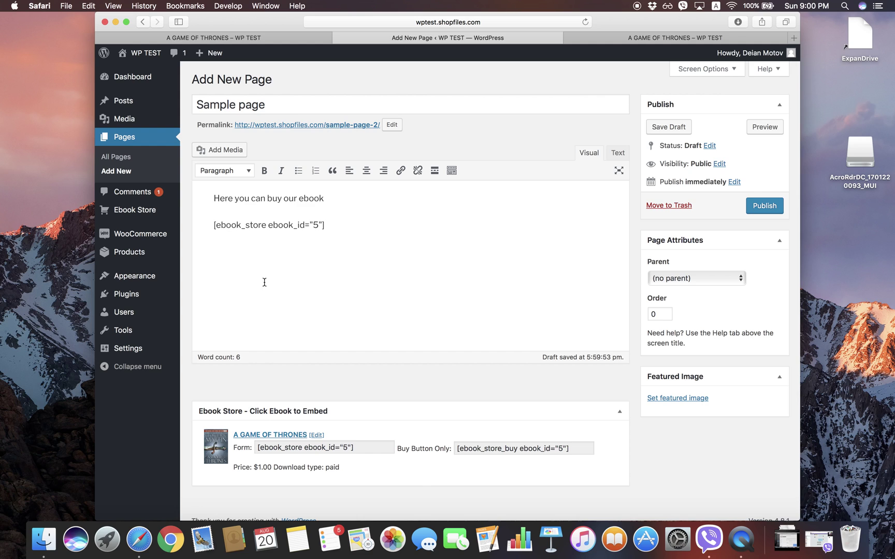
click(771, 207)
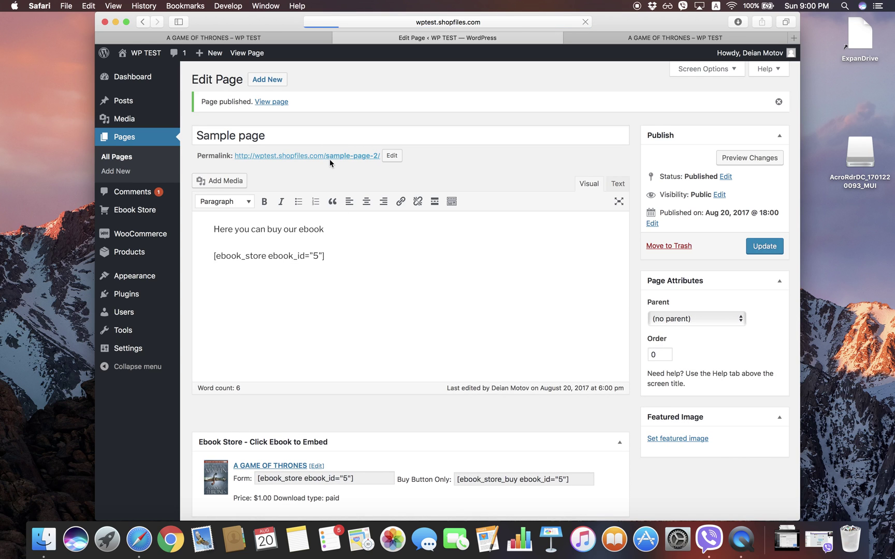
scroll(419, 331, down, 3)
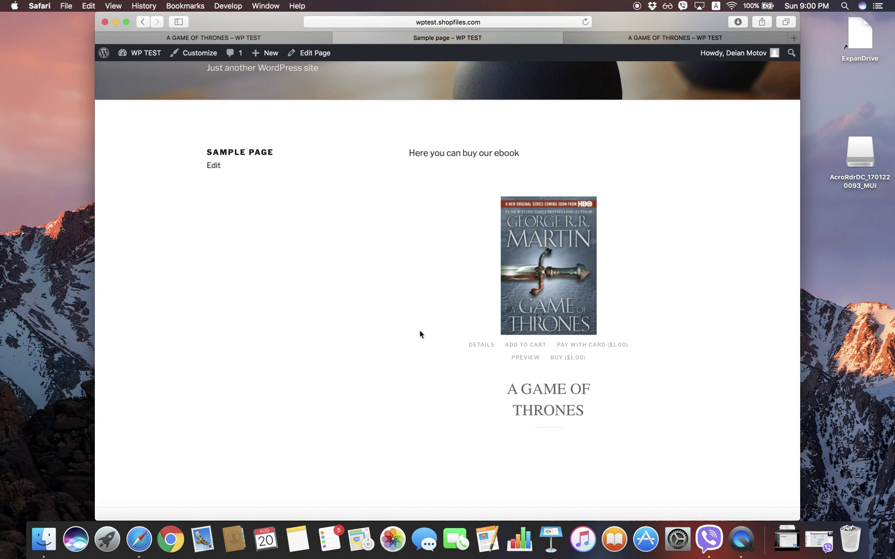
Step: Buy the A GAME OF THRONES ebook for $1.00 from the Sample page
click(569, 362)
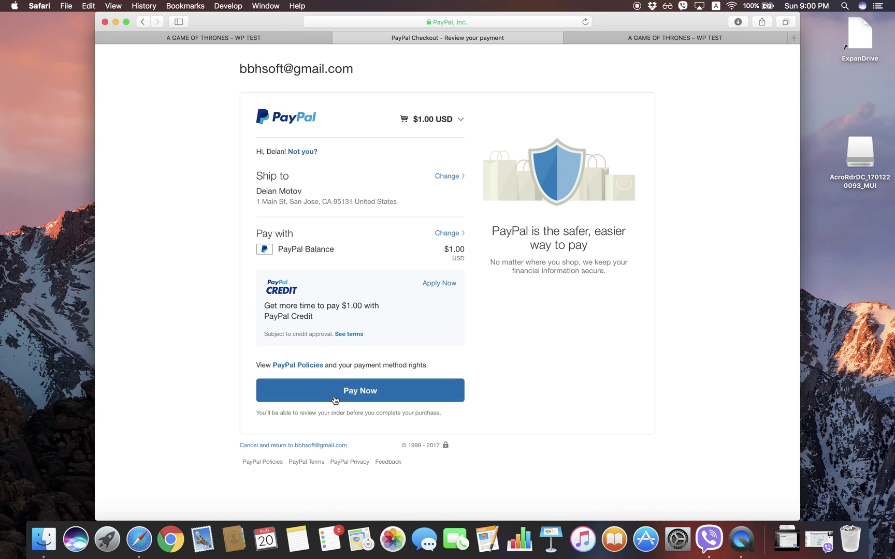
Step: Confirm the $1.00 USD payment from the PayPal balance
click(361, 397)
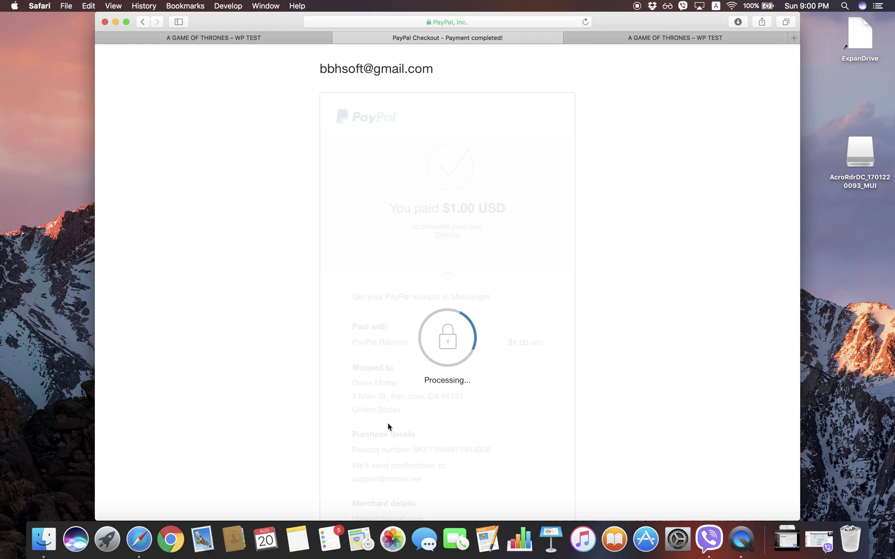
Step: Return from the completed PayPal payment to the store's thank-you page with download links
scroll(387, 422, down, 5)
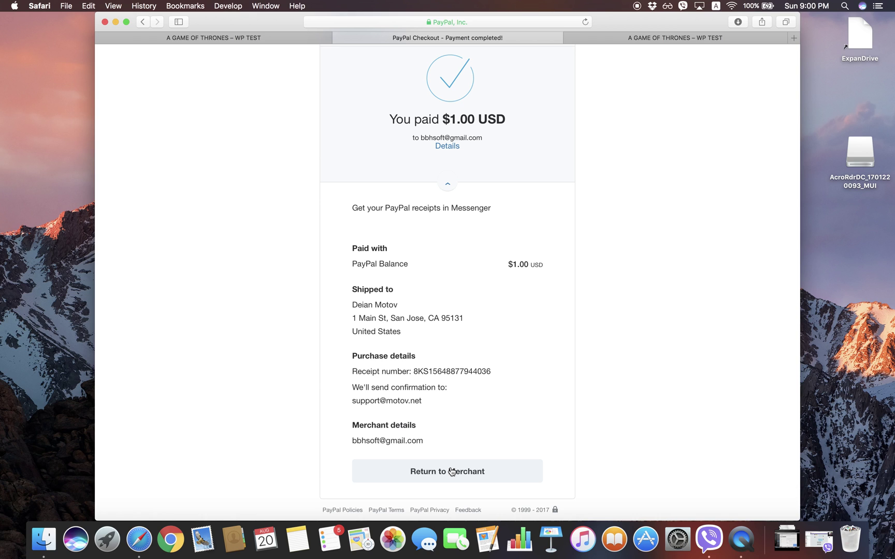
click(451, 471)
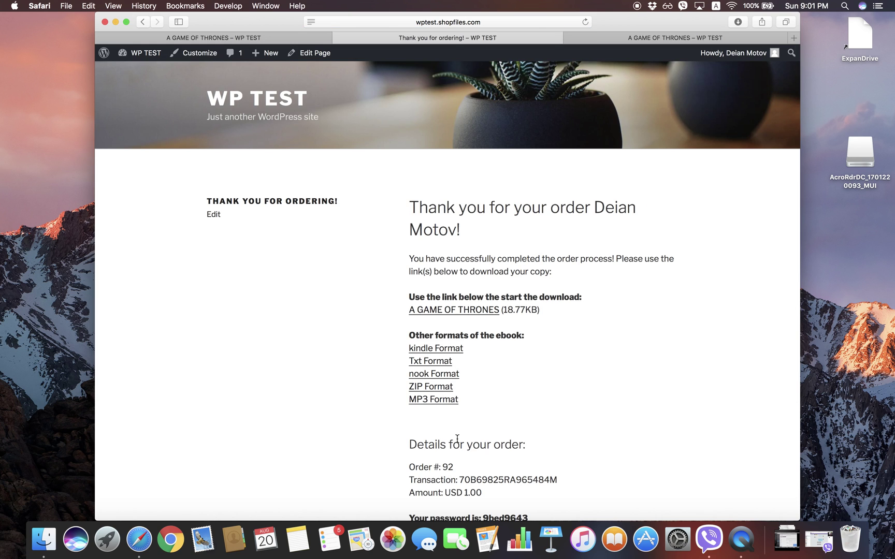
Step: Download the A GAME OF THRONES PDF (sample_ebook-9.pdf) from the thank-you page
scroll(457, 438, down, 3)
scroll(457, 441, up, 2)
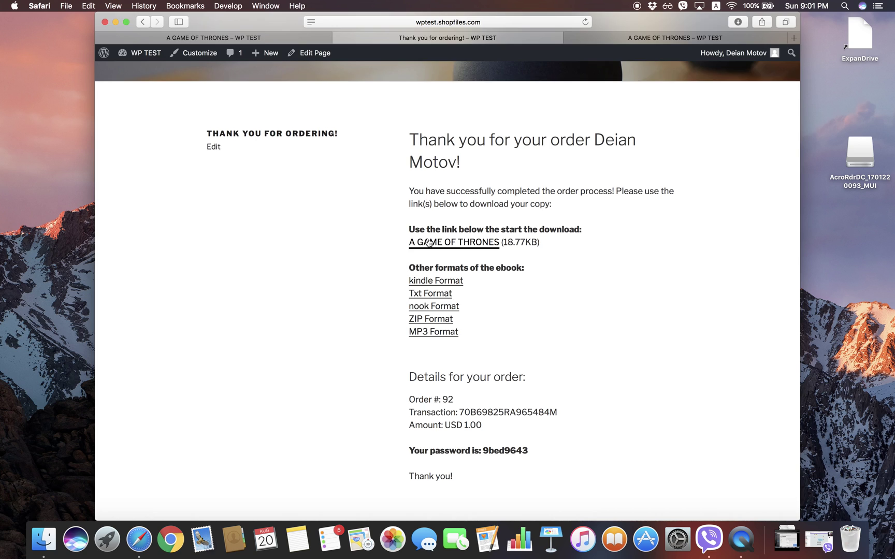
click(429, 243)
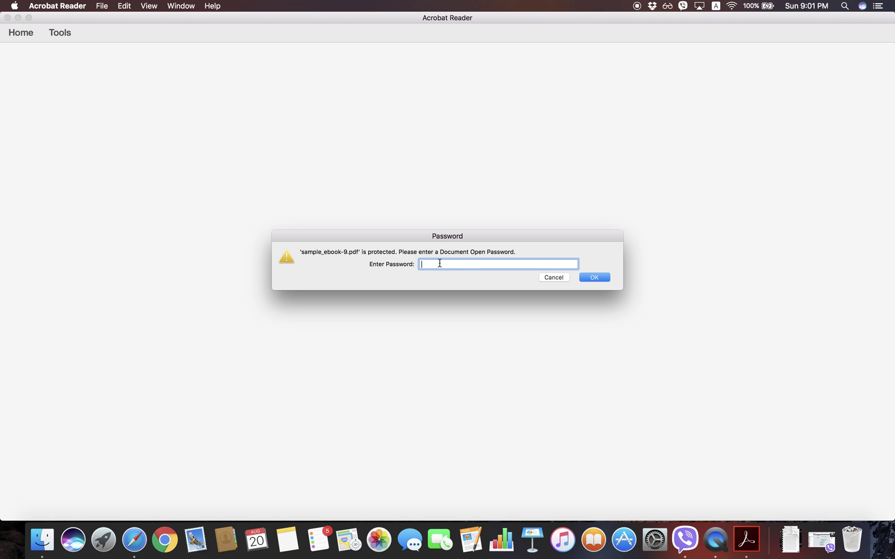
Step: Copy the order's password from the browser and paste it into Acrobat's password prompt
key(super+Tab)
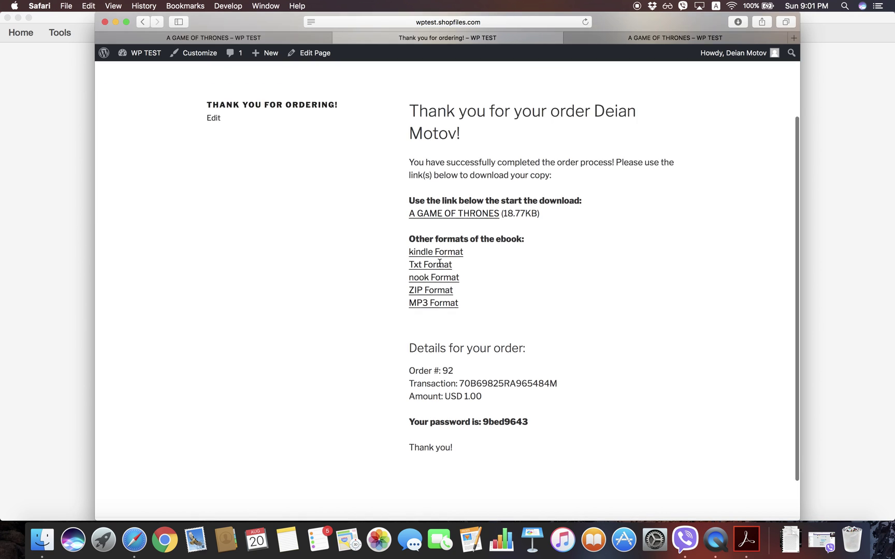
double_click(497, 397)
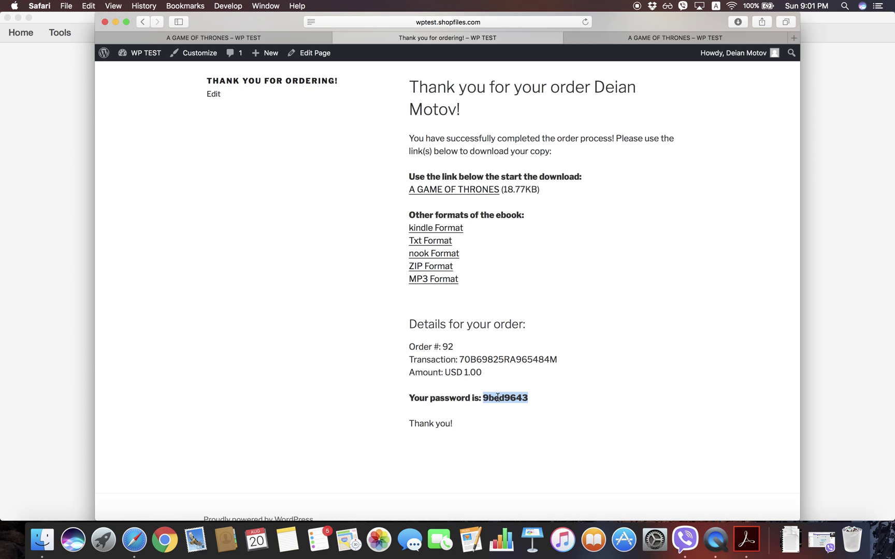
key(super+Tab)
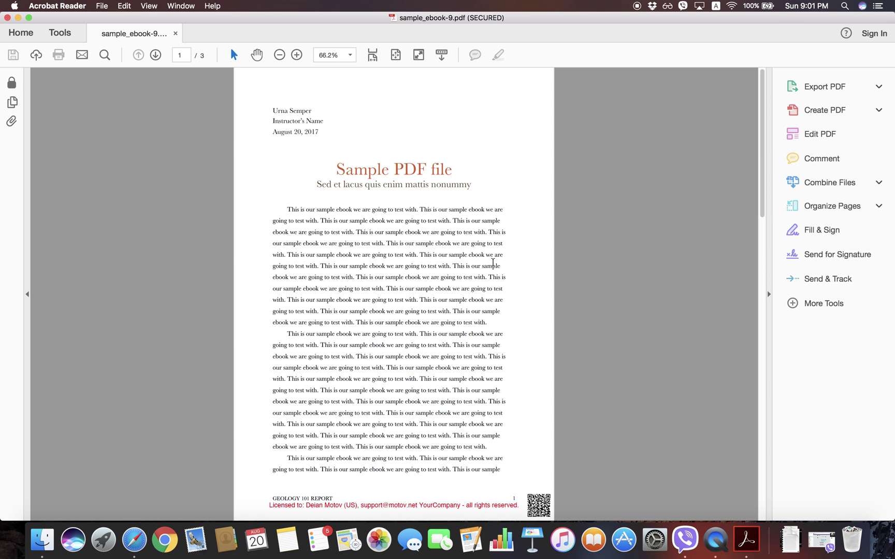
Step: Zoom page 1's footer to 100% then 150% to inspect the red licence watermark and QR code
scroll(491, 310, down, 5)
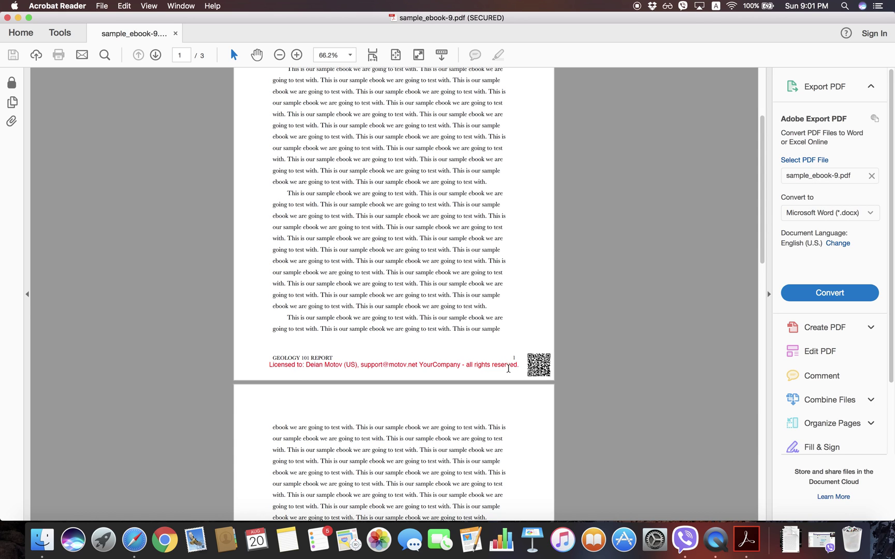
scroll(518, 386, down, 1)
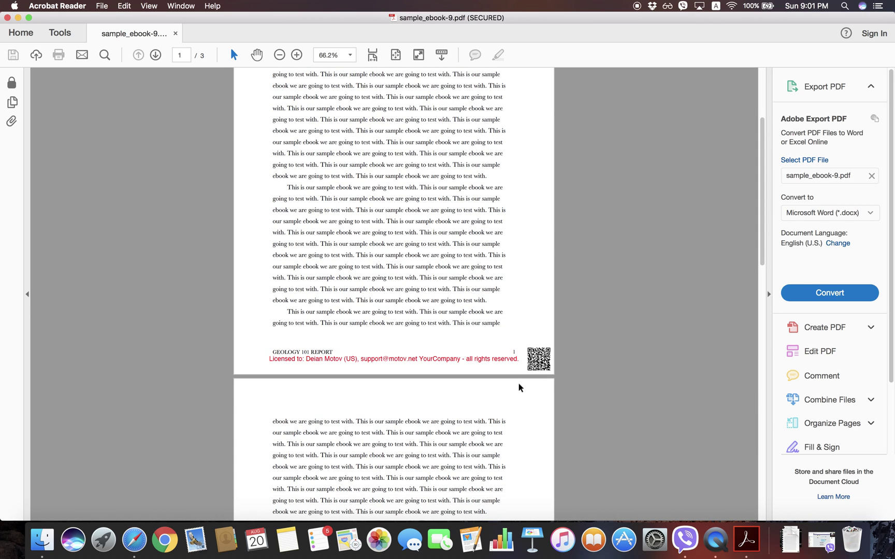
key(super+1)
scroll(517, 386, down, 3)
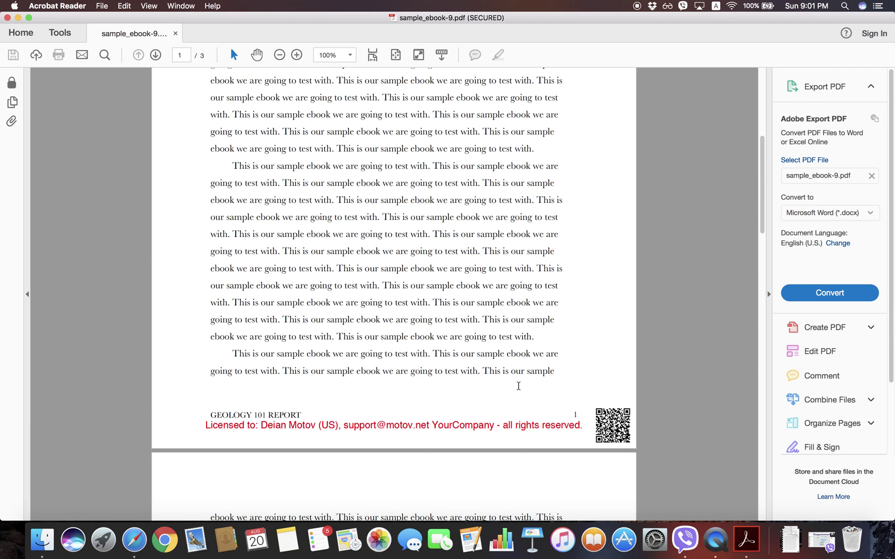
key(super+2)
scroll(520, 390, down, 5)
scroll(519, 389, down, 1)
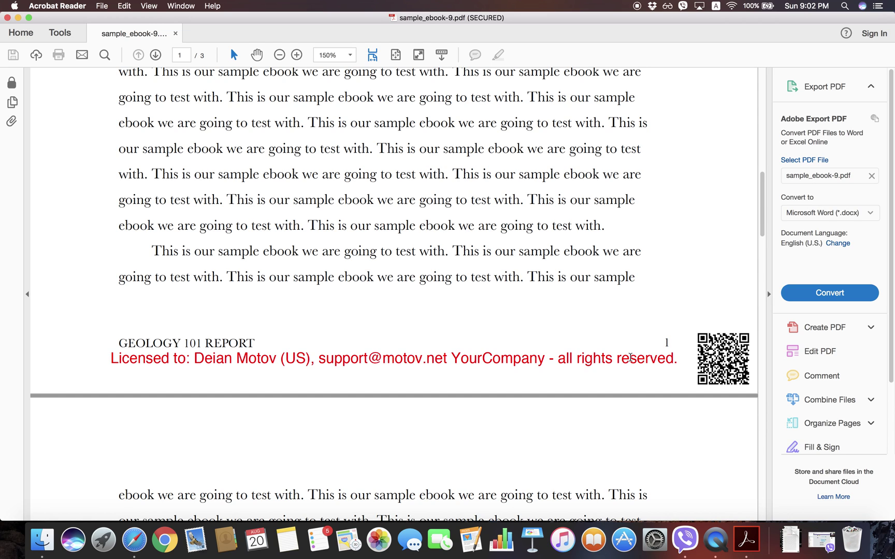
key(super+Tab)
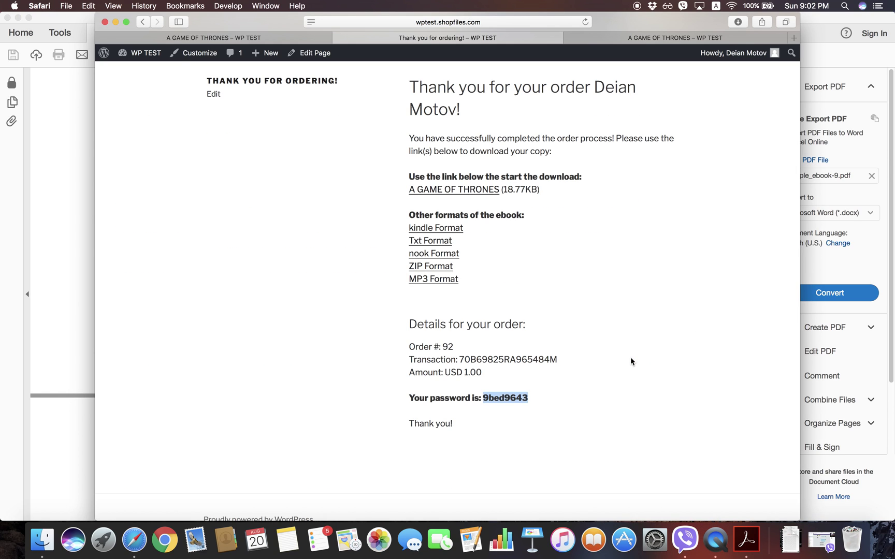
Step: Go back through browser history to 'Sample page – WP TEST' offering A GAME OF THRONES
click(392, 339)
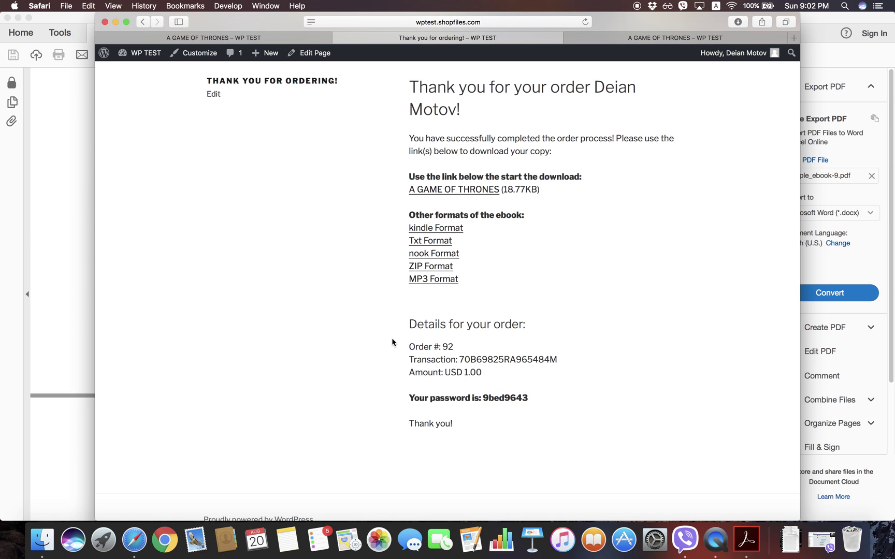
scroll(392, 342, up, 5)
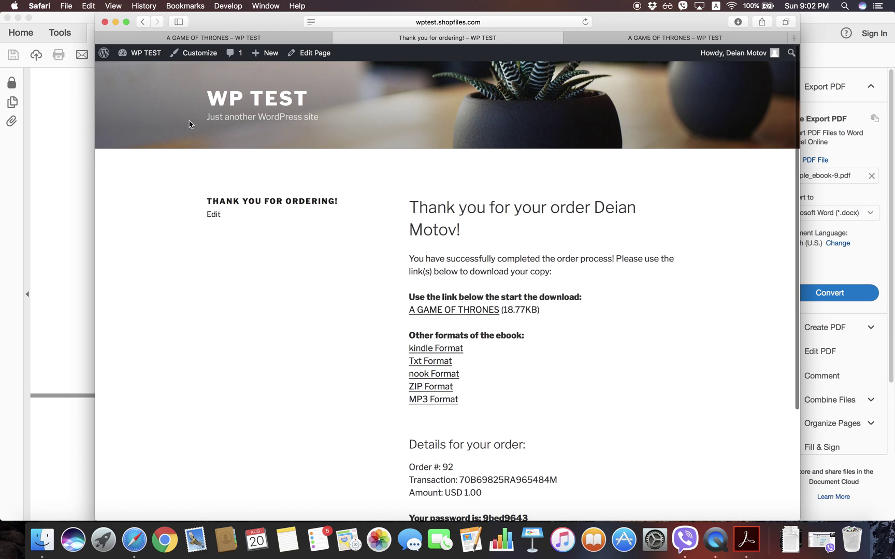
click(144, 23)
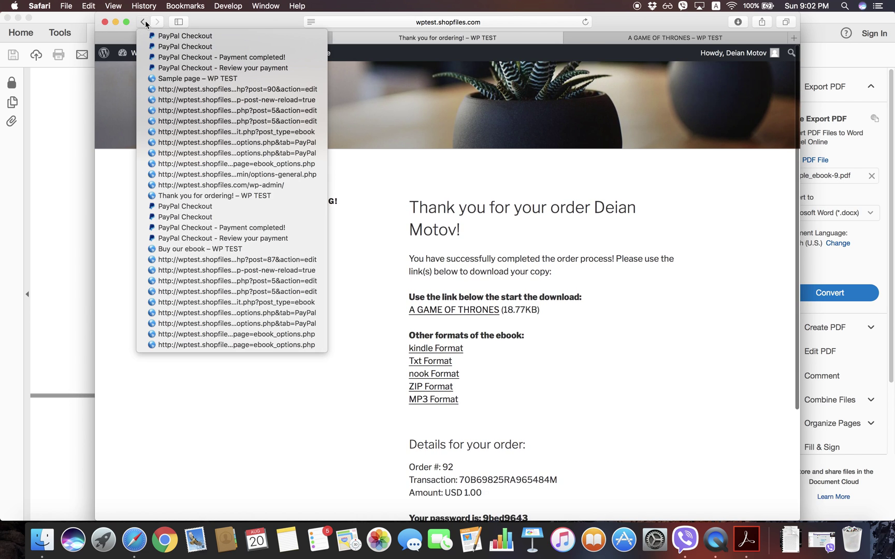
click(175, 79)
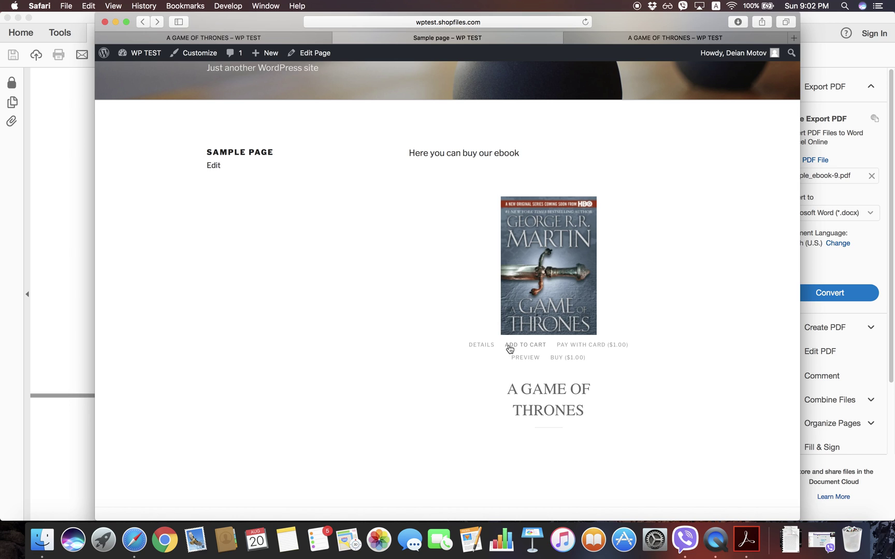
Step: Pay $1.00 by card in Stripe Checkout, entering the buyer's e-mail and the verification code
click(574, 345)
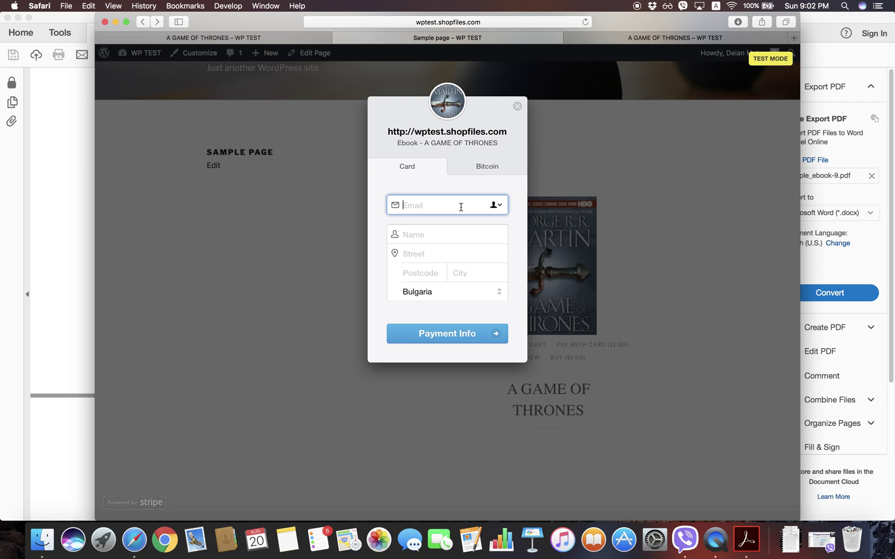
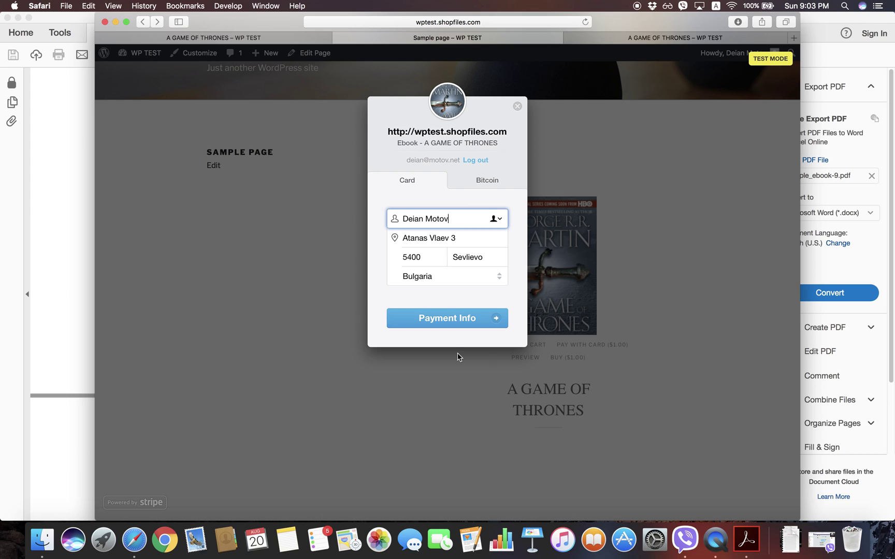
click(439, 323)
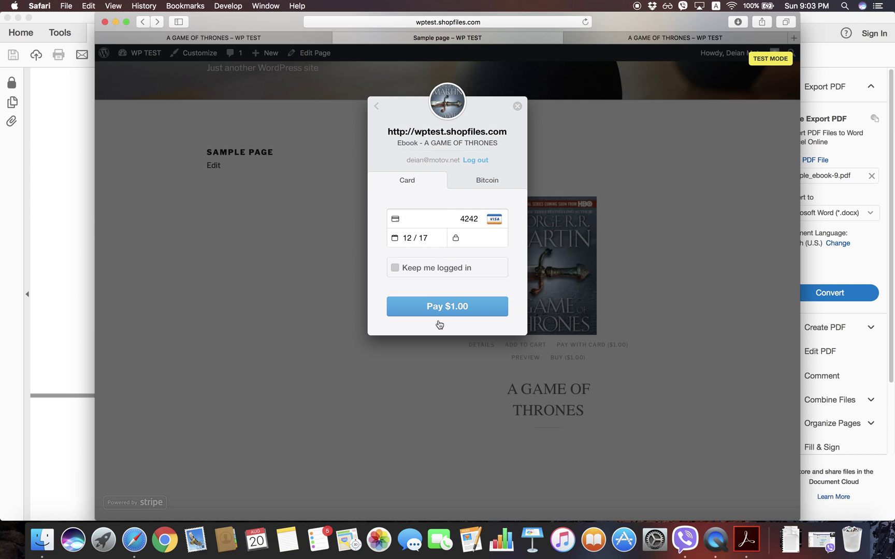
click(447, 307)
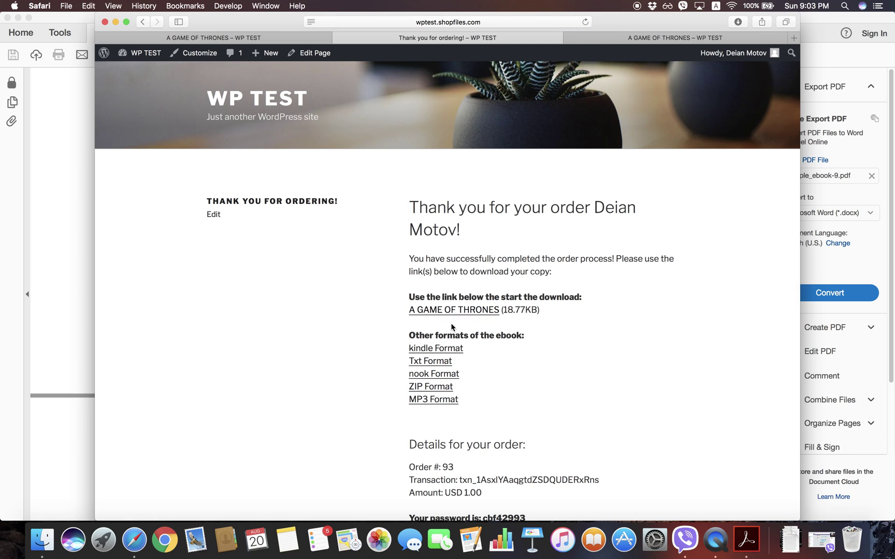
Step: Copy the new order's password, download sample_ebook-10.pdf, and unlock it in Acrobat with that password
scroll(508, 362, down, 4)
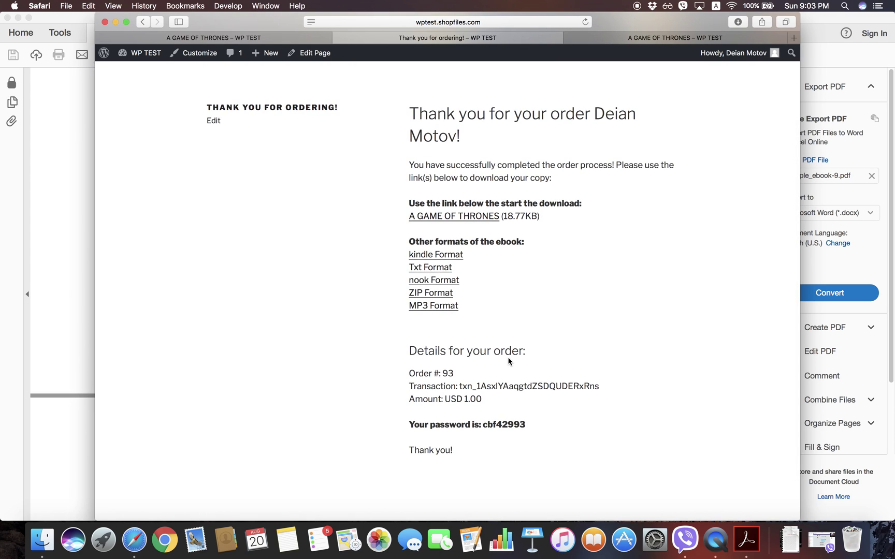
double_click(505, 424)
key(super+c)
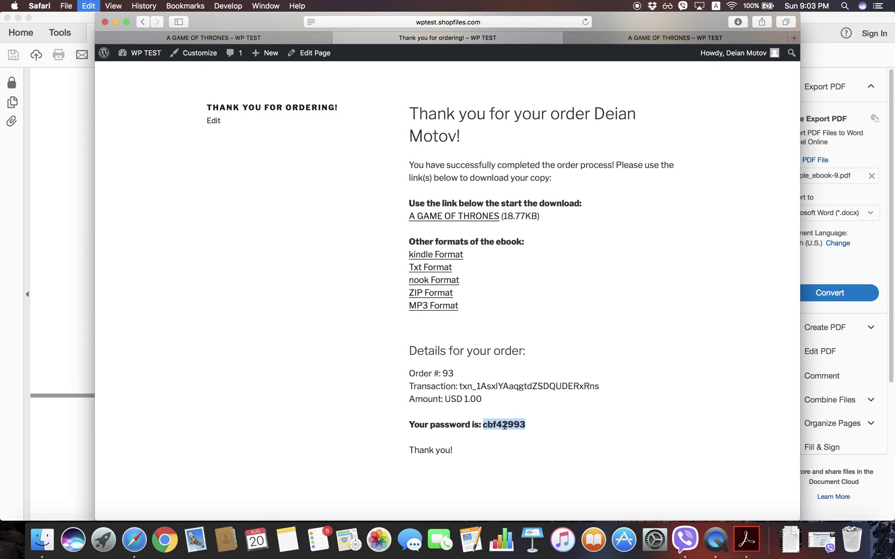
click(471, 216)
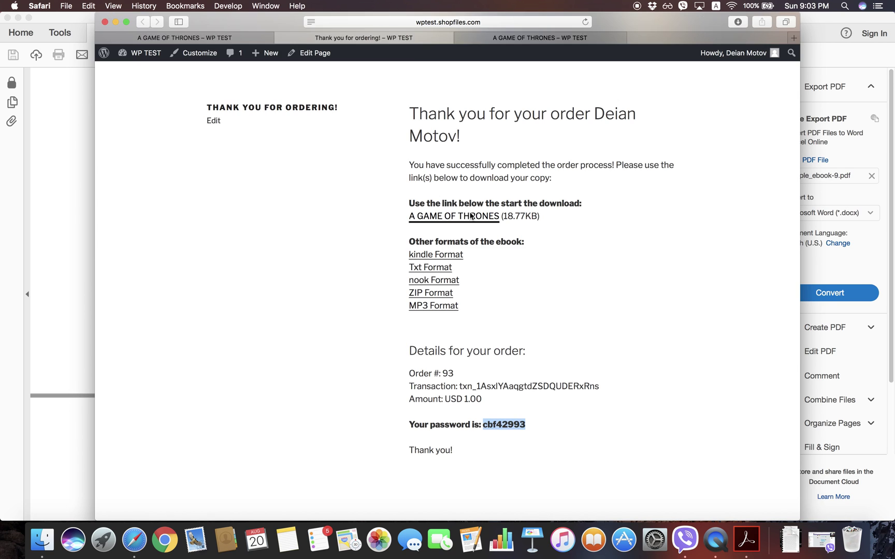
key(super+v)
key(Return)
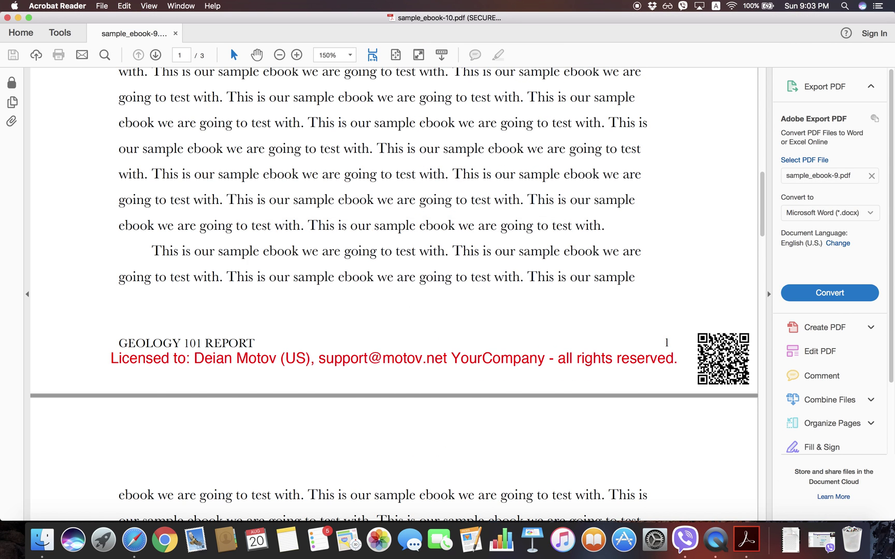
scroll(455, 292, down, 5)
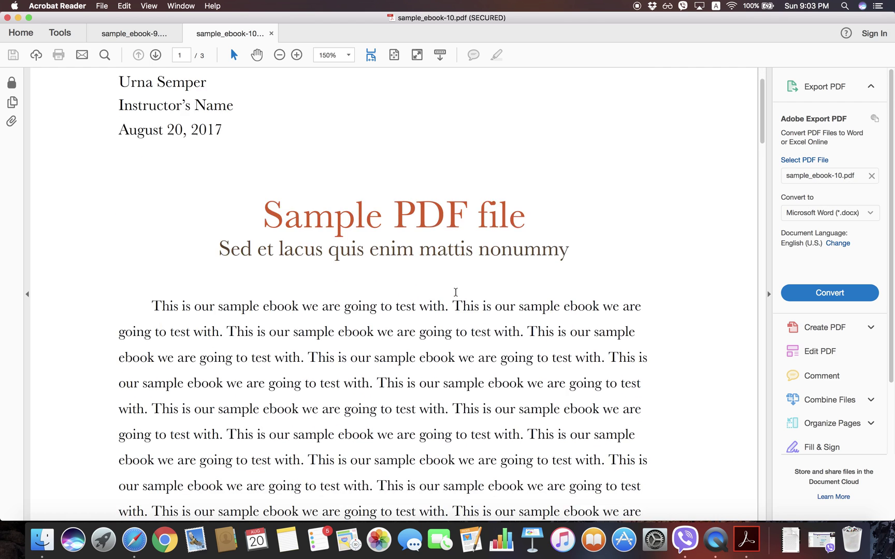
key(super+Tab)
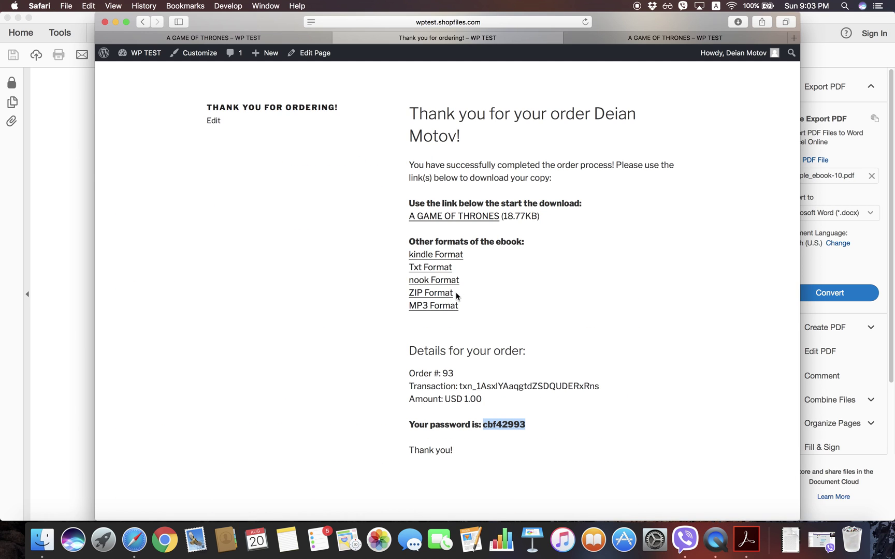
scroll(457, 296, down, 1)
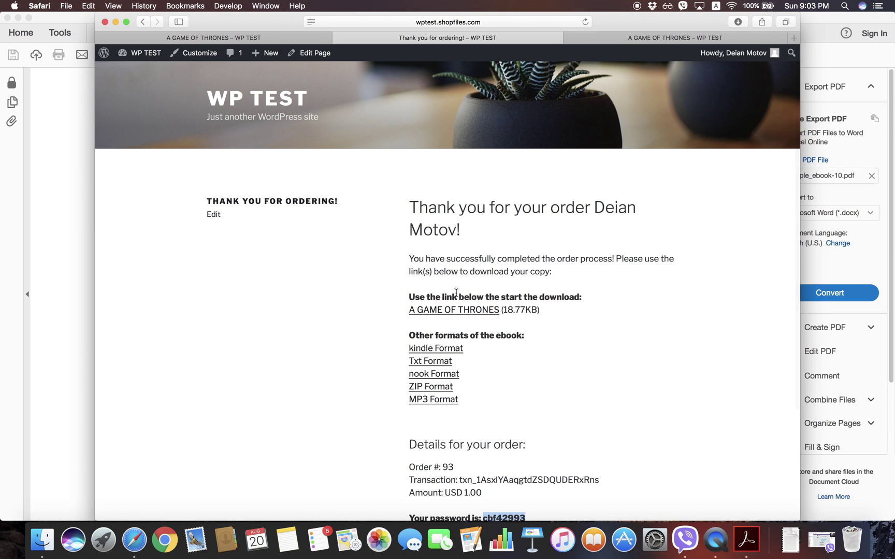